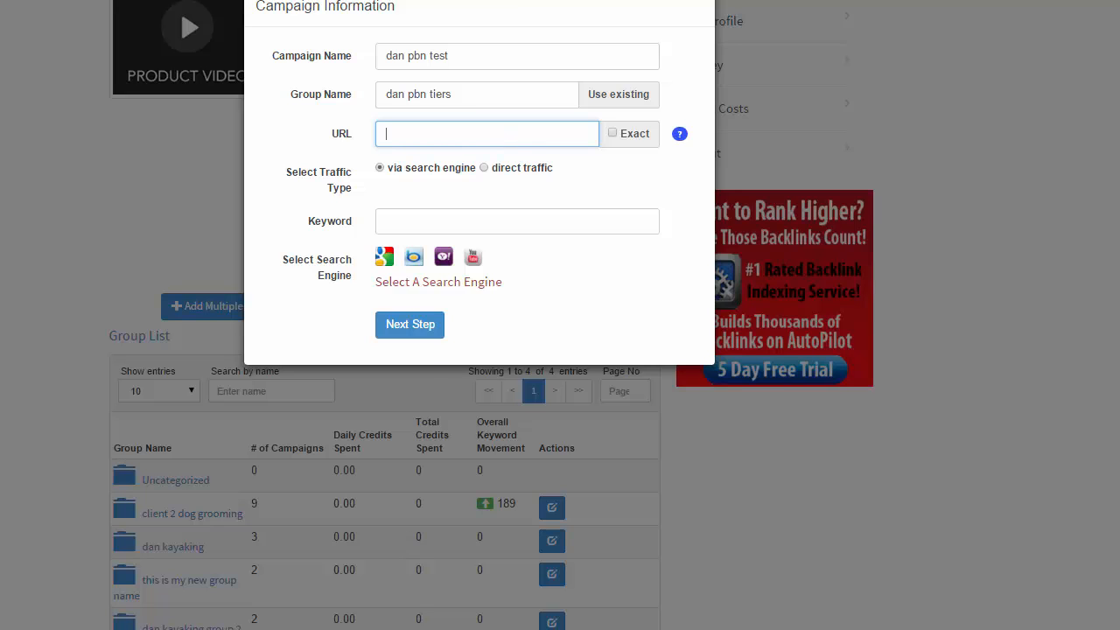
pyautogui.click(311, 629)
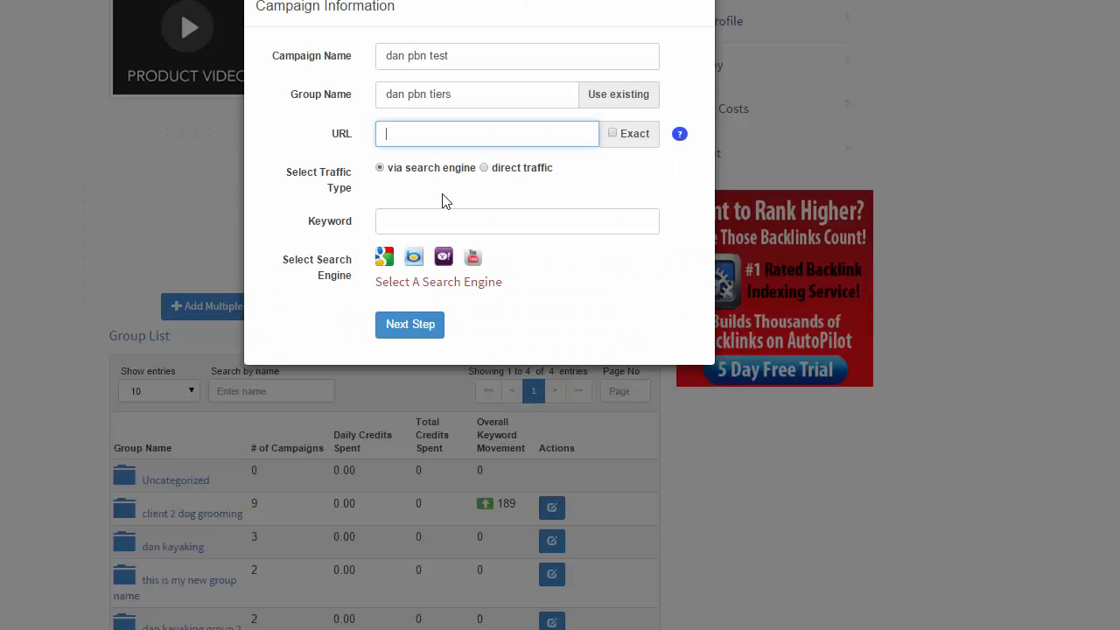
pyautogui.write('ht')
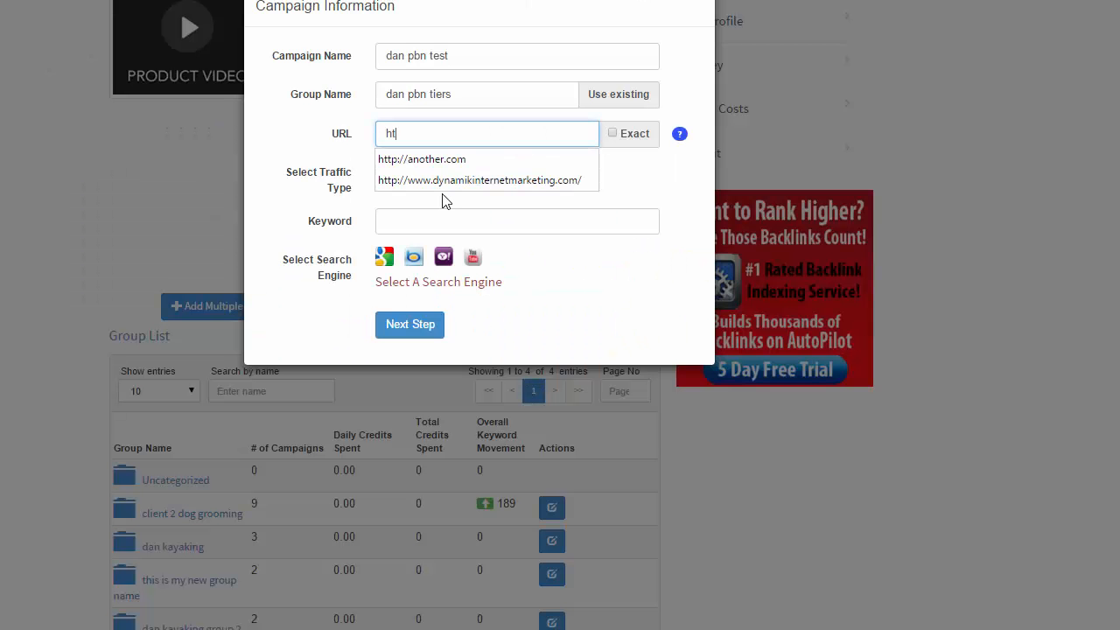
pyautogui.write('tp://dan')
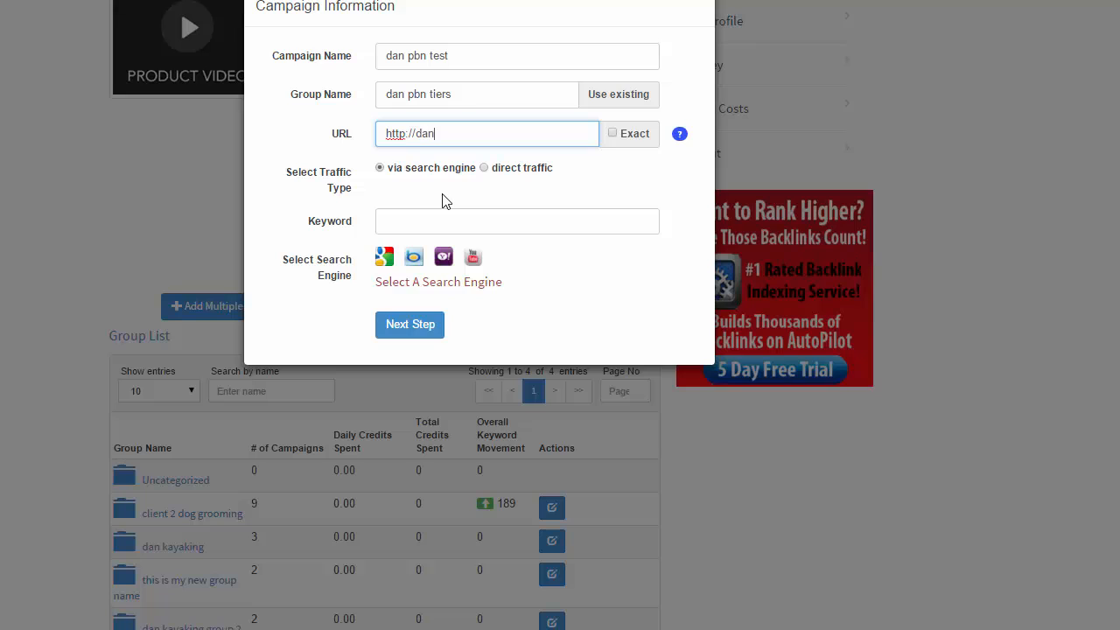
pyautogui.write('spbntier2.com')
pyautogui.moveTo(520, 131); pyautogui.dragTo(377, 134)
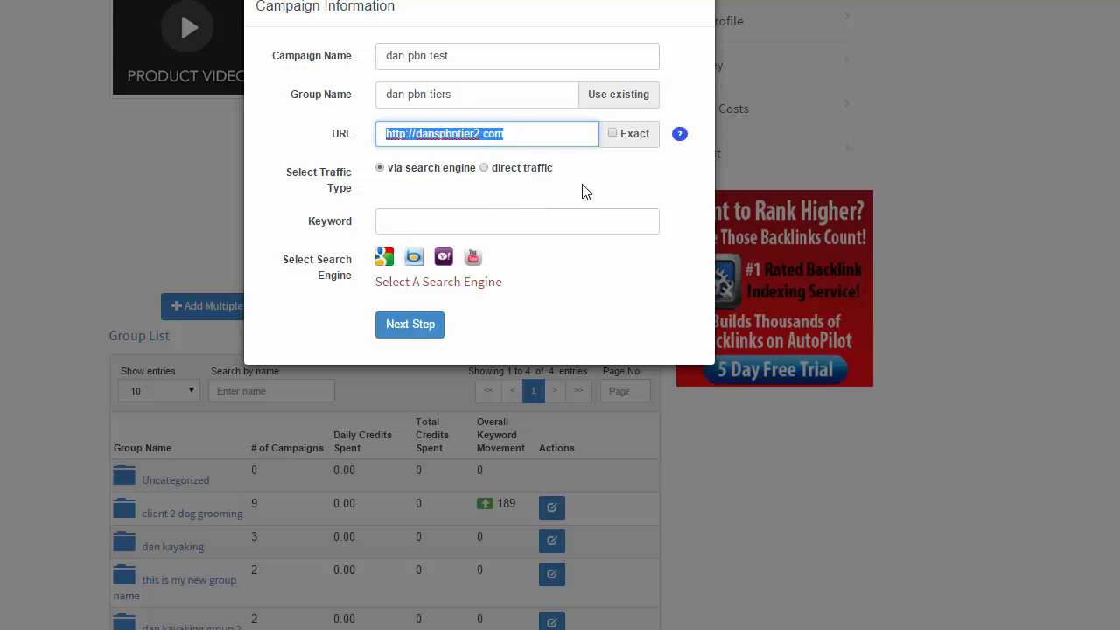
pyautogui.click(486, 171)
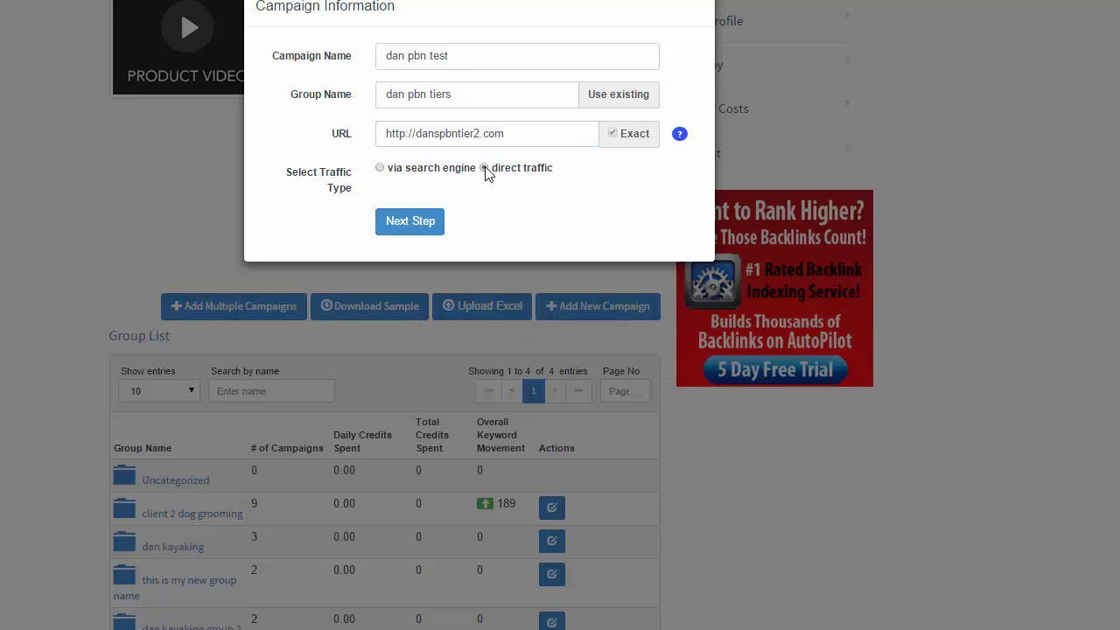
pyautogui.click(405, 224)
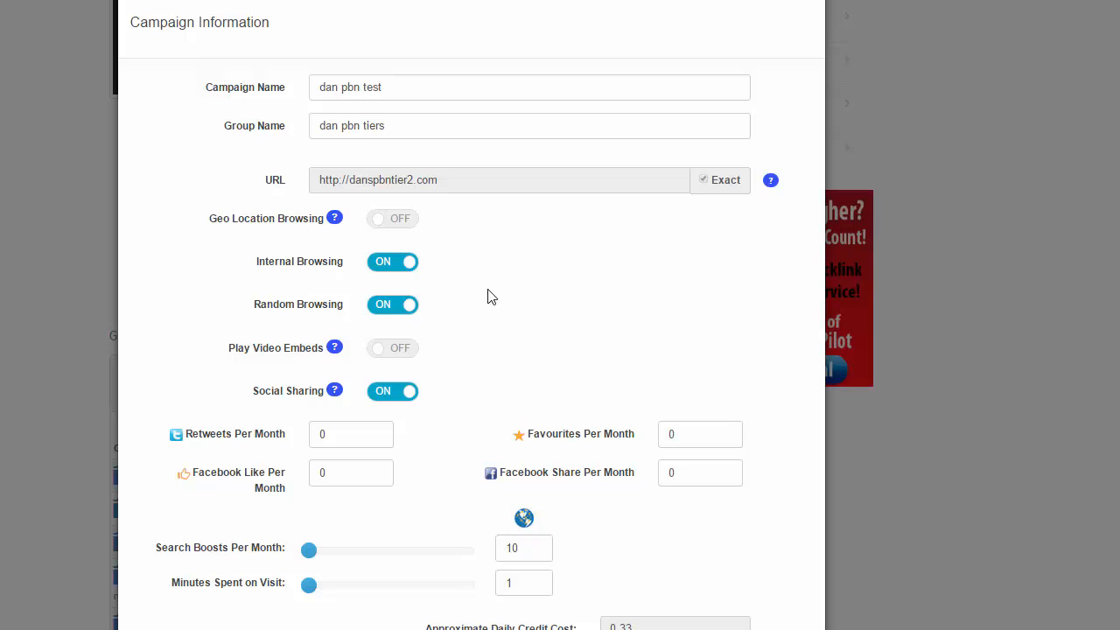
pyautogui.scroll(-1, 577, 332)
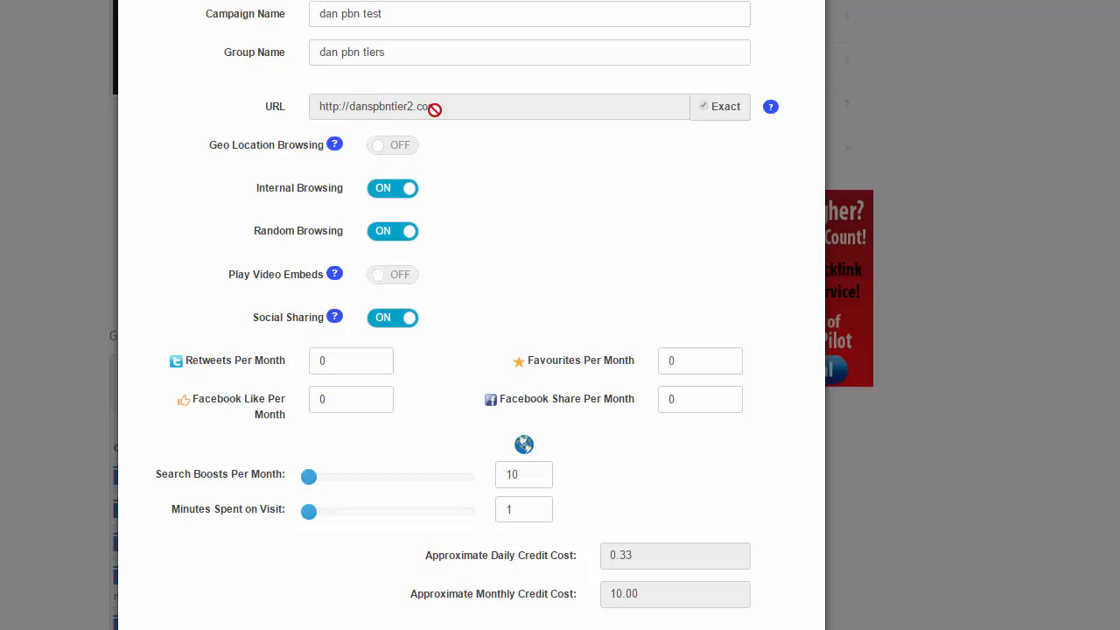
pyautogui.click(396, 231)
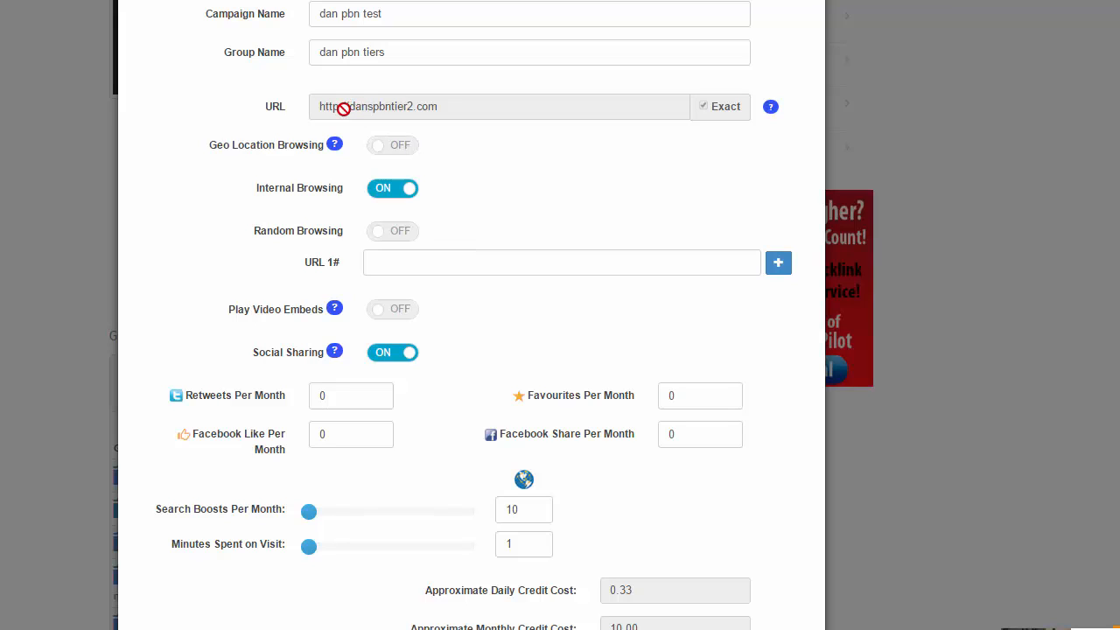
pyautogui.click(413, 263)
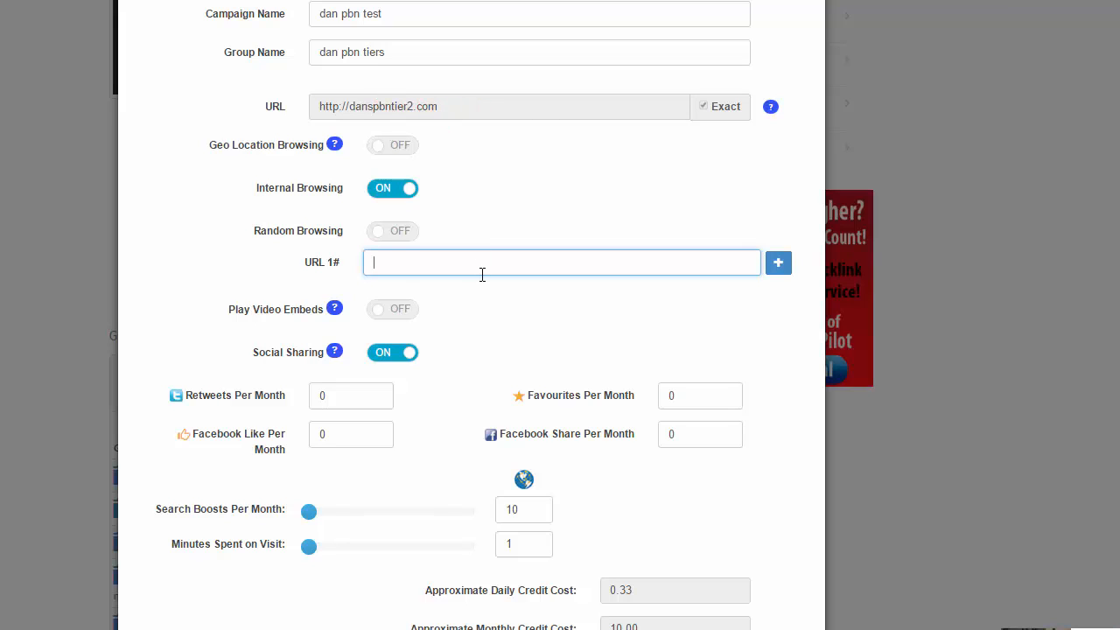
pyautogui.write('htt')
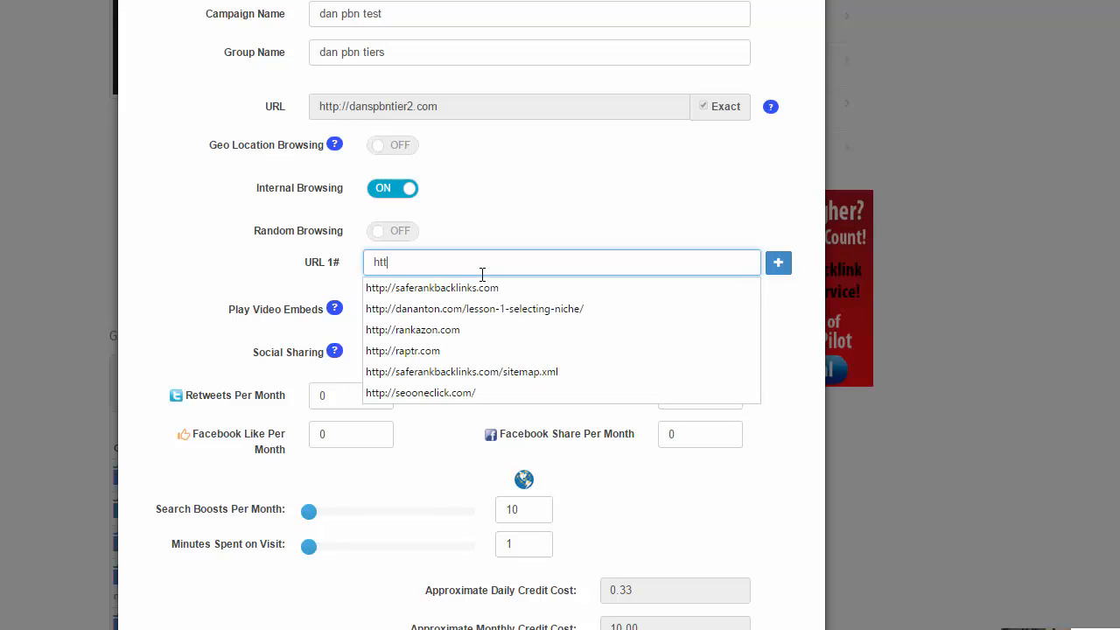
pyautogui.write('p://dansp')
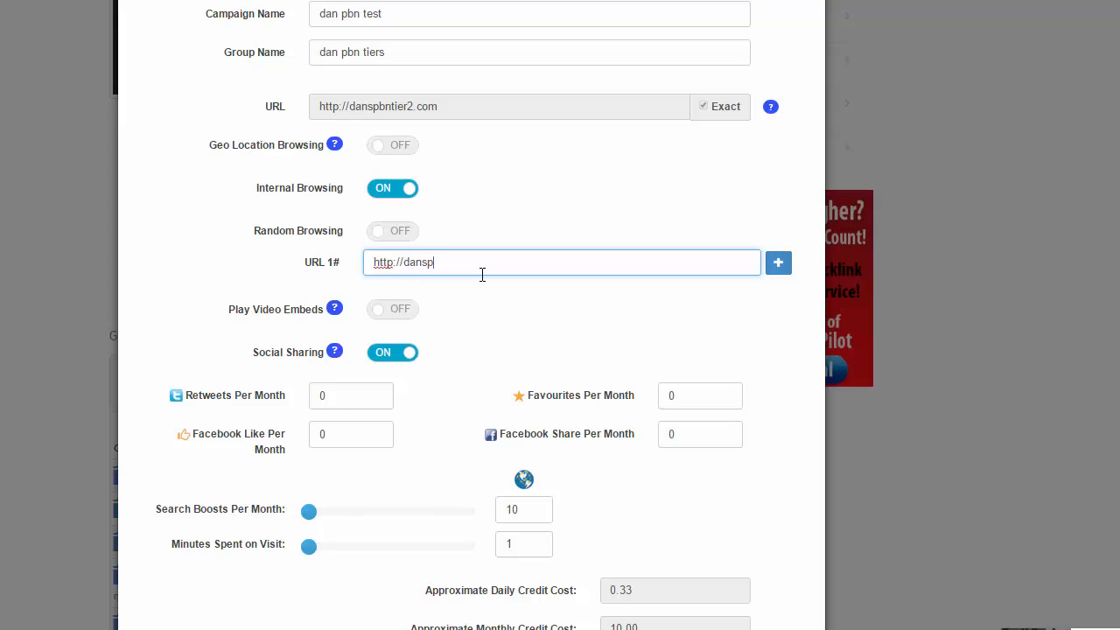
pyautogui.write('bntier2.com/innerpage1')
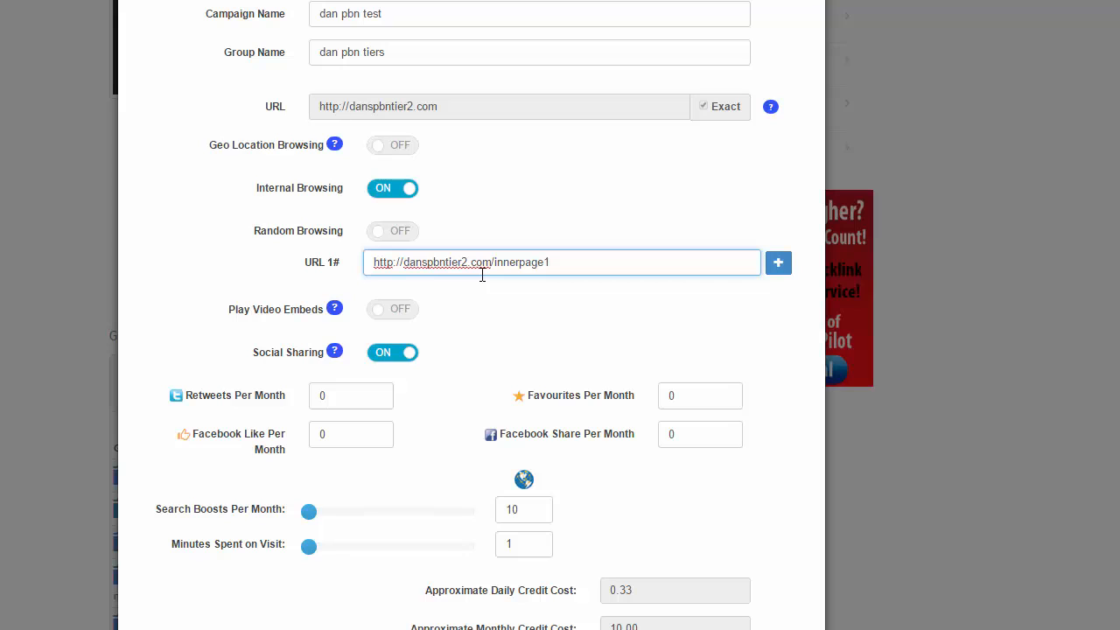
pyautogui.click(777, 265)
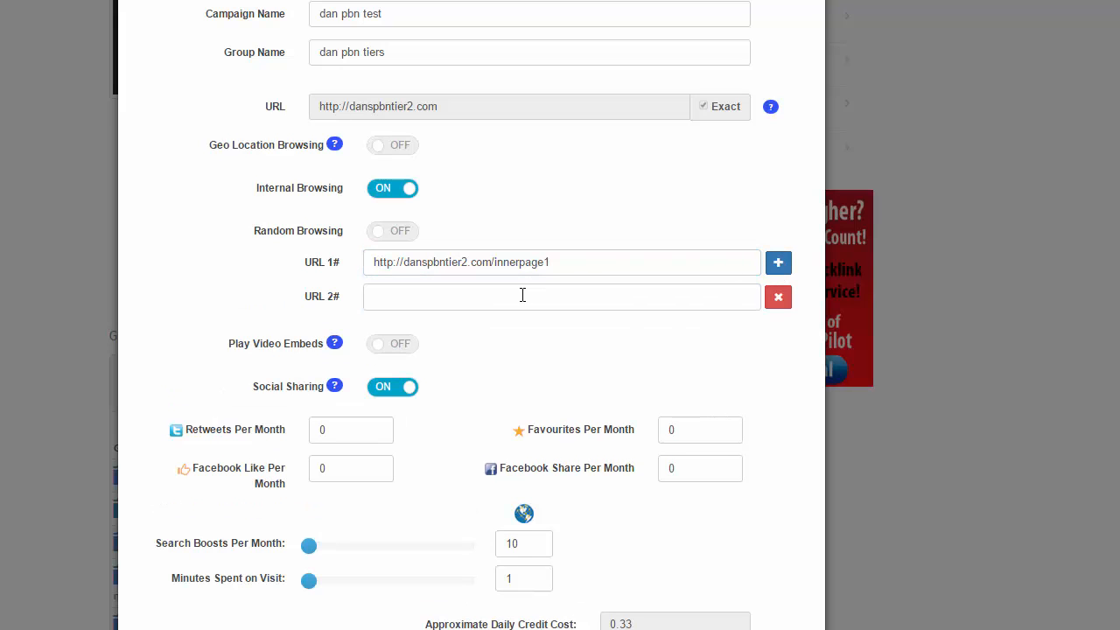
pyautogui.click(522, 295)
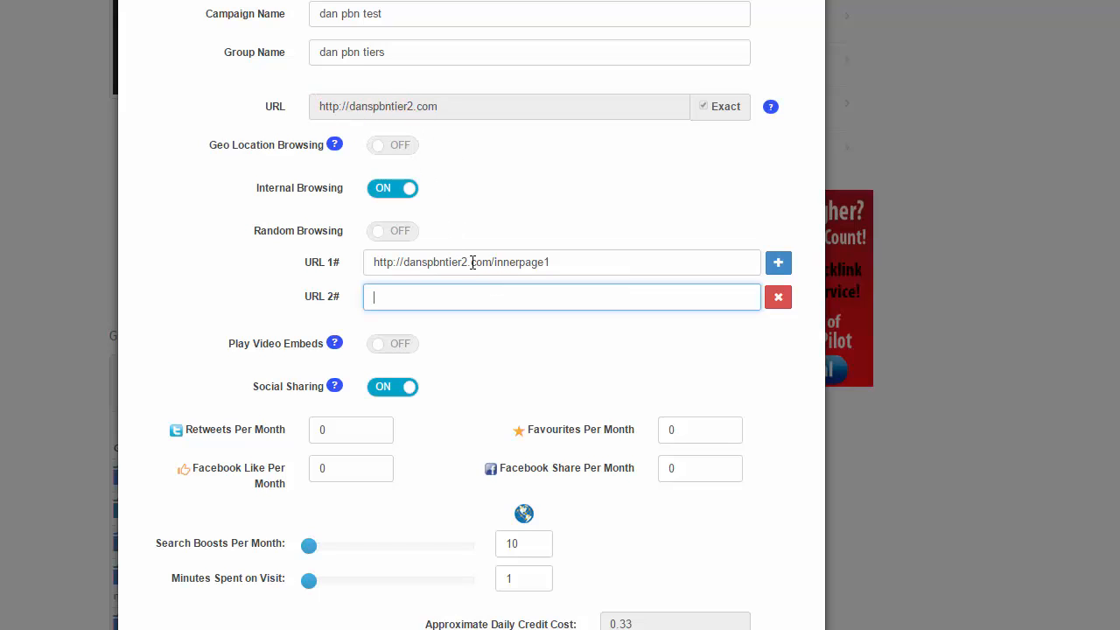
pyautogui.click(471, 299)
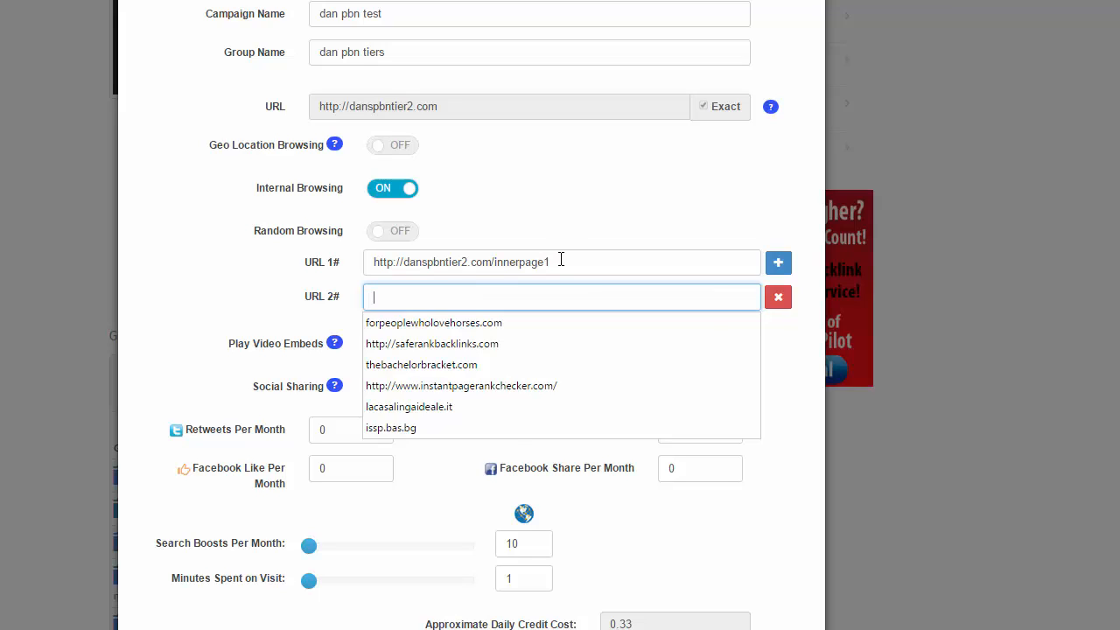
pyautogui.click(560, 260)
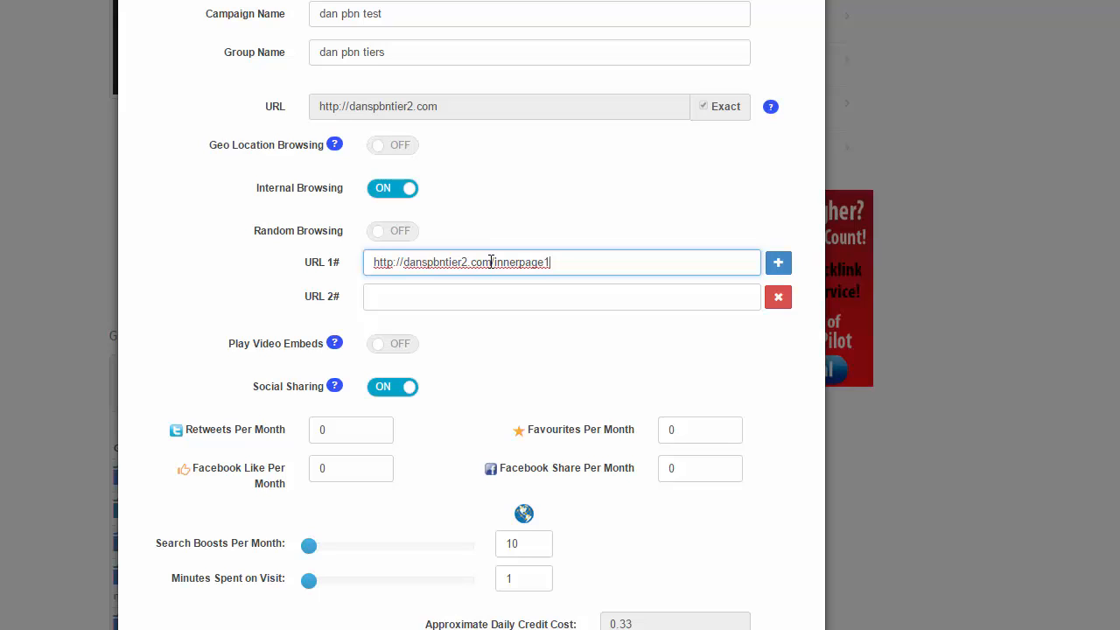
pyautogui.moveTo(492, 261); pyautogui.dragTo(365, 264)
pyautogui.hotkey('ctrl', 'c')
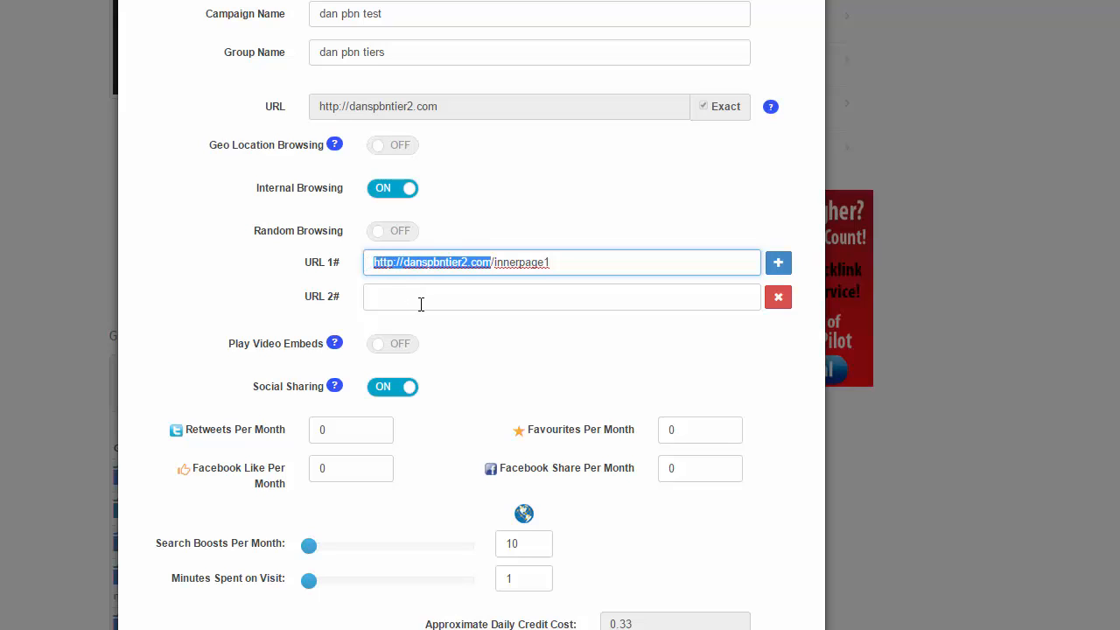
pyautogui.click(421, 303)
pyautogui.hotkey('ctrl', 'v')
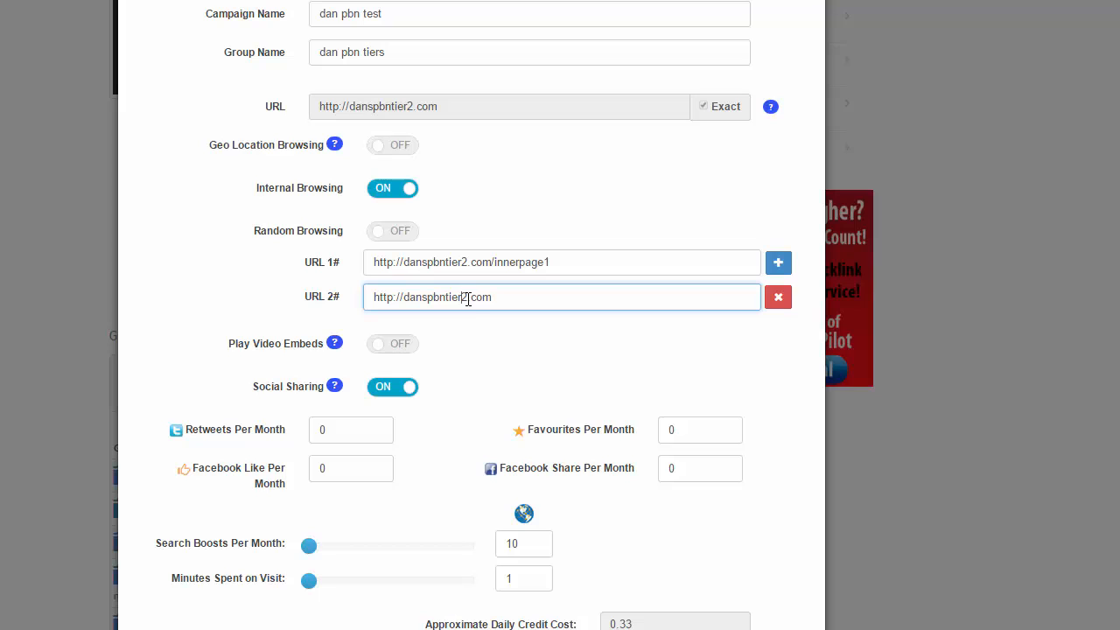
pyautogui.press('BackSpace')
pyautogui.write('1')
pyautogui.click(515, 297)
# - Check the innerpage1 part of URL 1# and select the tier-1 address in URL 2#
pyautogui.moveTo(567, 261); pyautogui.dragTo(349, 273)
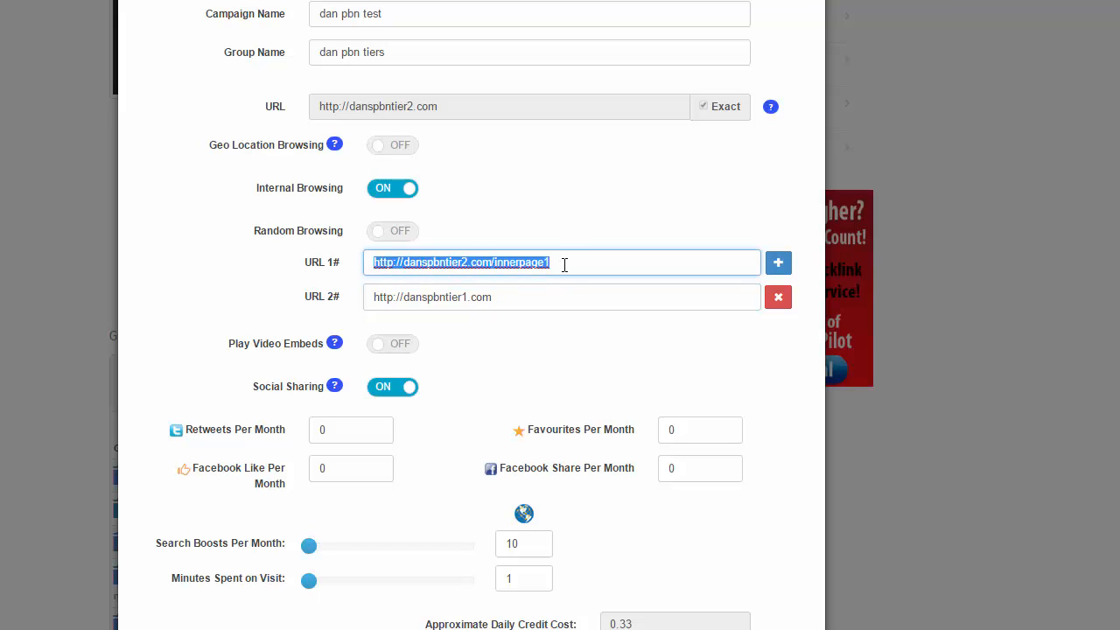
pyautogui.click(505, 261)
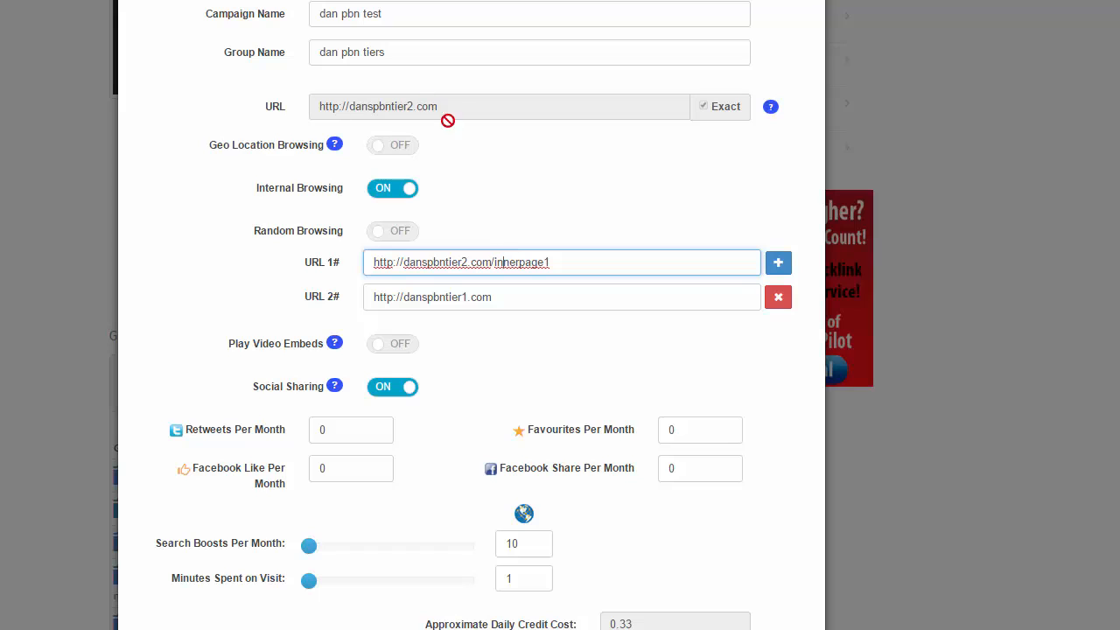
pyautogui.moveTo(548, 262); pyautogui.dragTo(454, 262)
pyautogui.moveTo(505, 297); pyautogui.dragTo(360, 297)
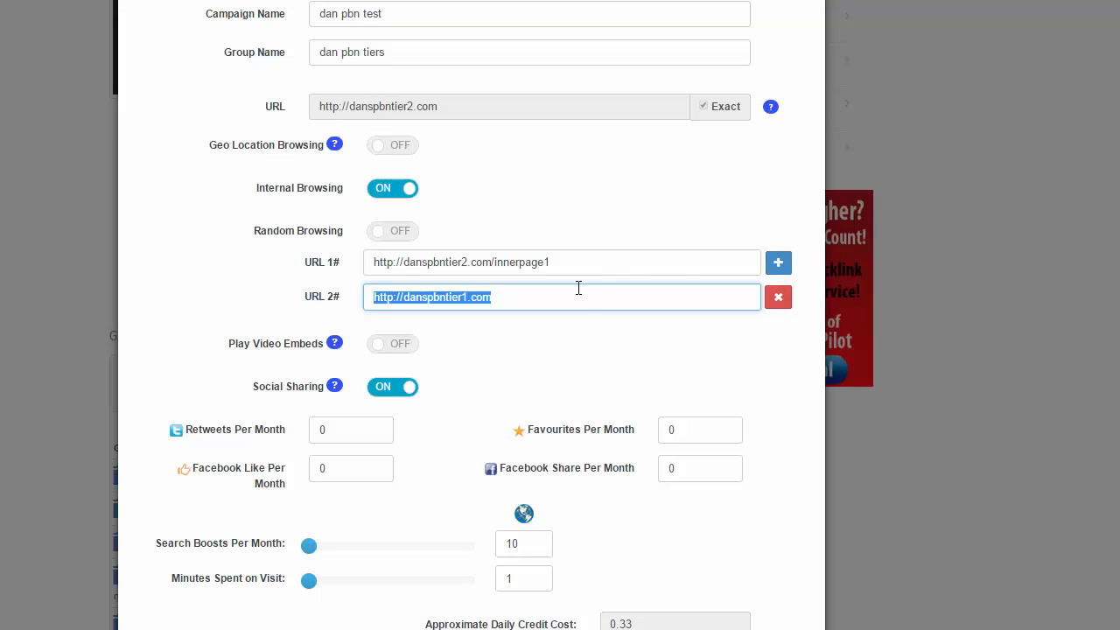
pyautogui.click(538, 304)
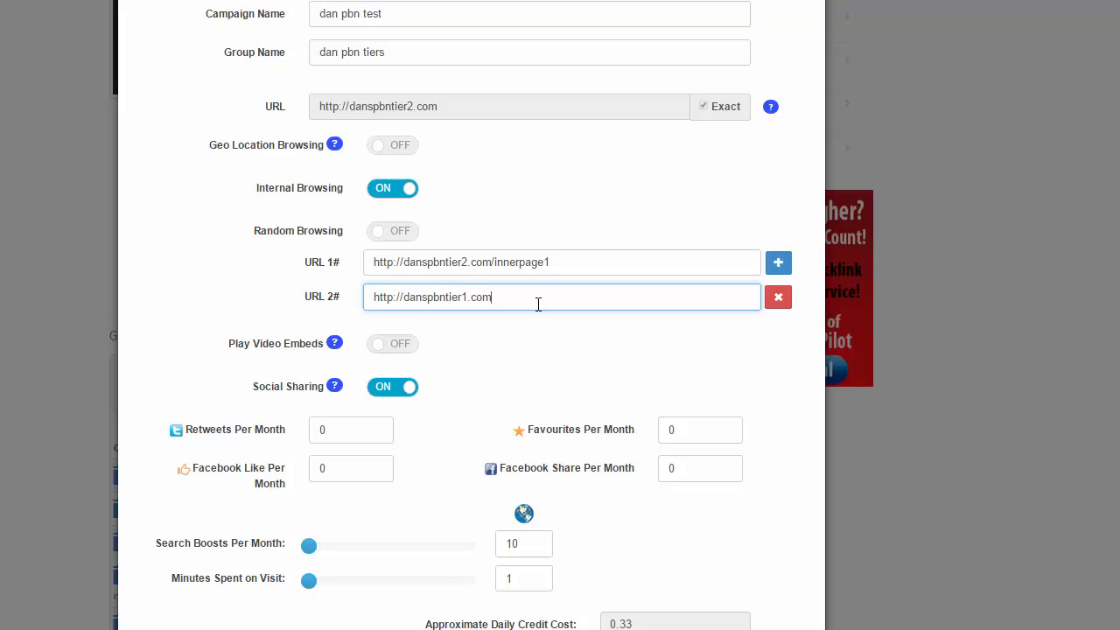
pyautogui.click(778, 265)
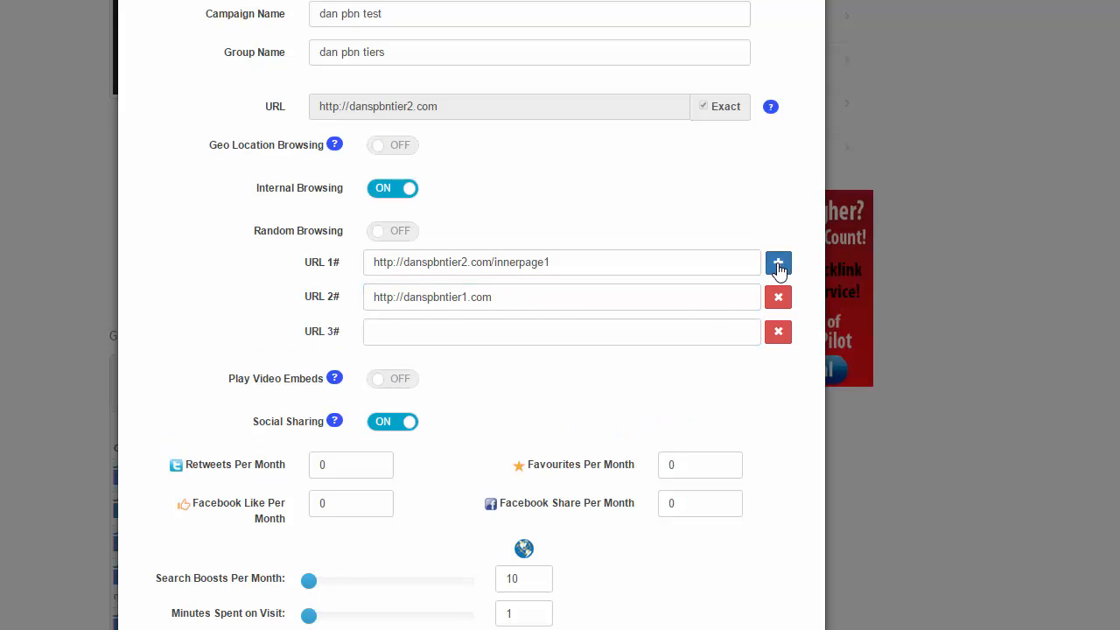
pyautogui.moveTo(498, 300); pyautogui.dragTo(353, 308)
pyautogui.hotkey('ctrl', 'c')
pyautogui.click(438, 335)
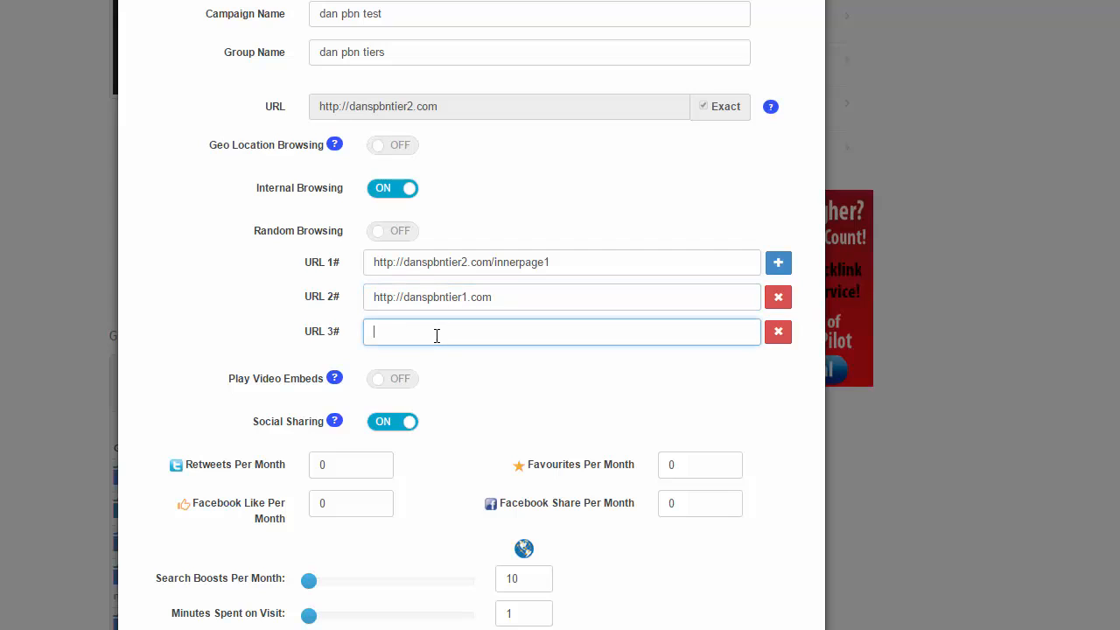
pyautogui.hotkey('ctrl', 'v')
pyautogui.write('/innerpage1')
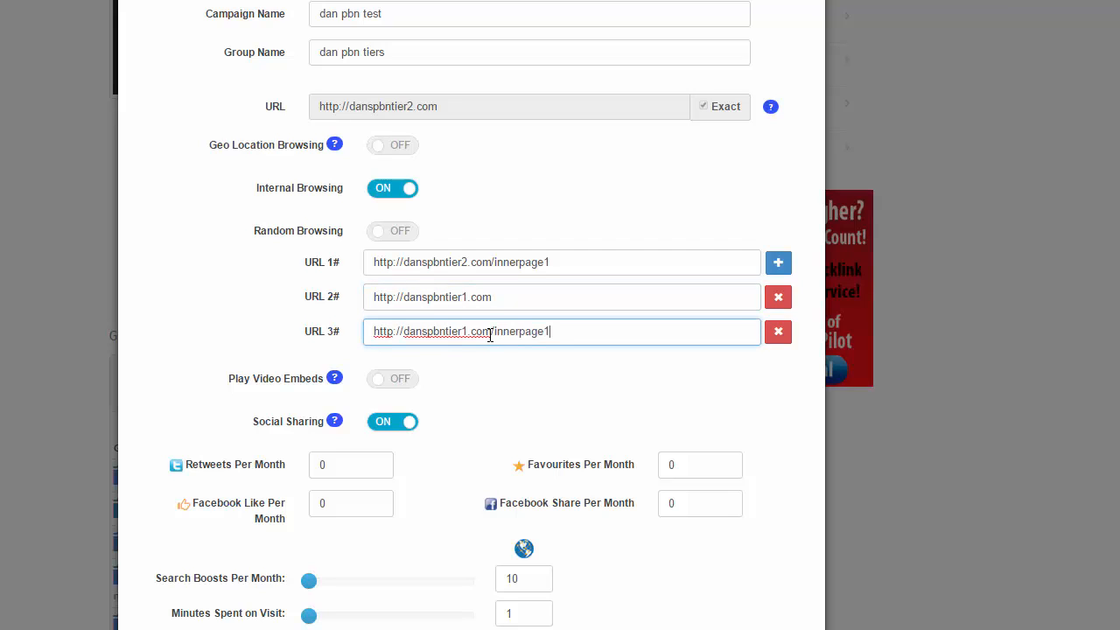
pyautogui.click(777, 267)
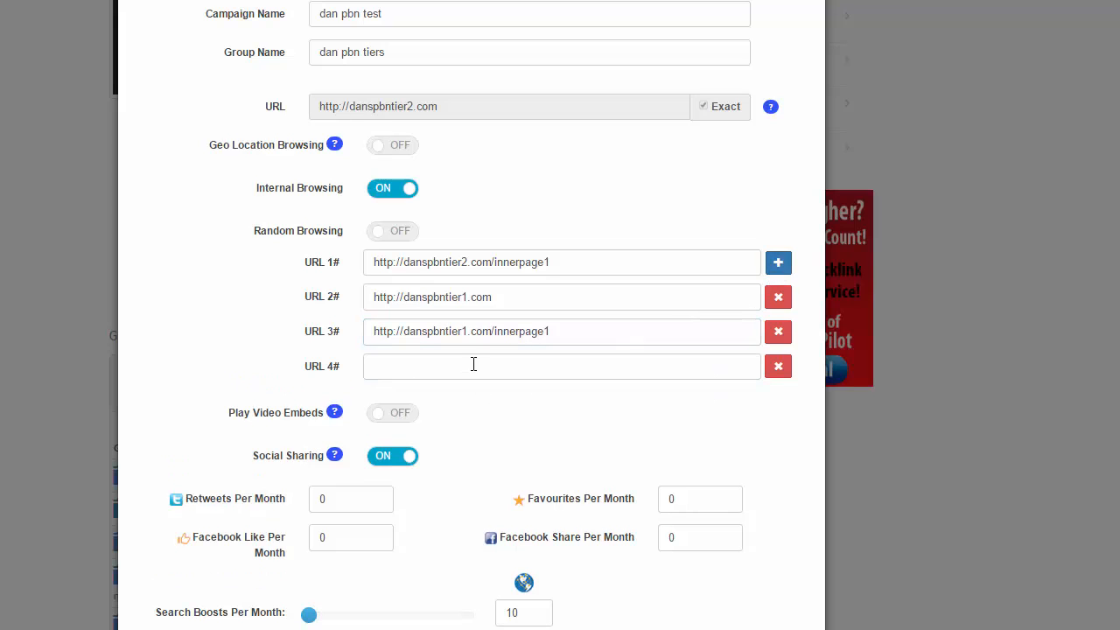
pyautogui.click(473, 364)
pyautogui.moveTo(556, 333); pyautogui.dragTo(365, 351)
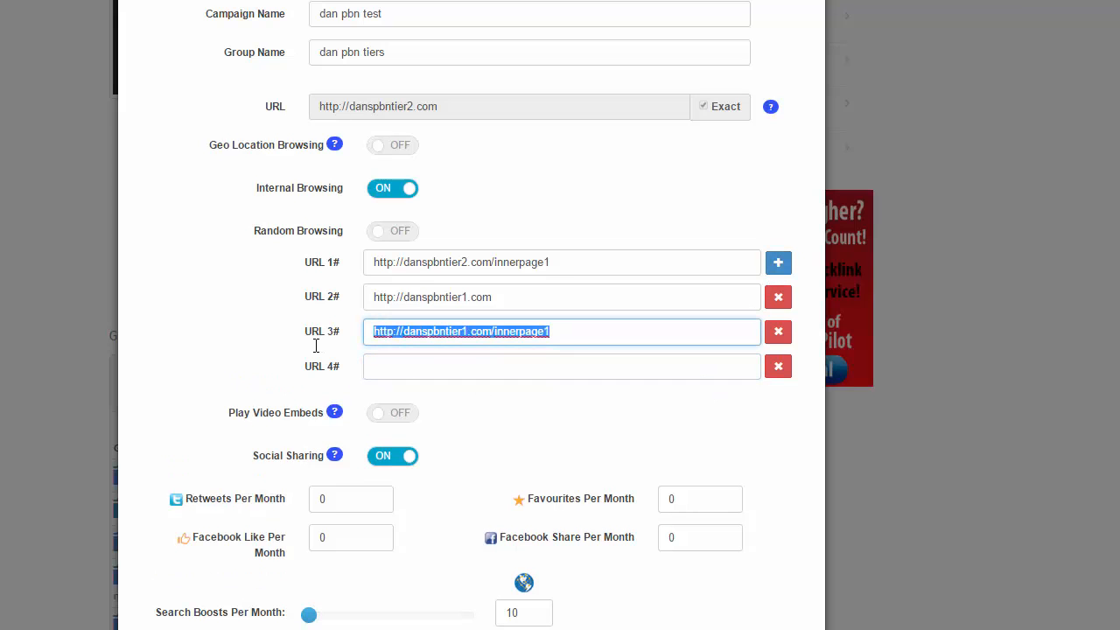
pyautogui.click(391, 375)
pyautogui.hotkey('ctrl', 'v')
pyautogui.press('BackSpace')
pyautogui.write('2')
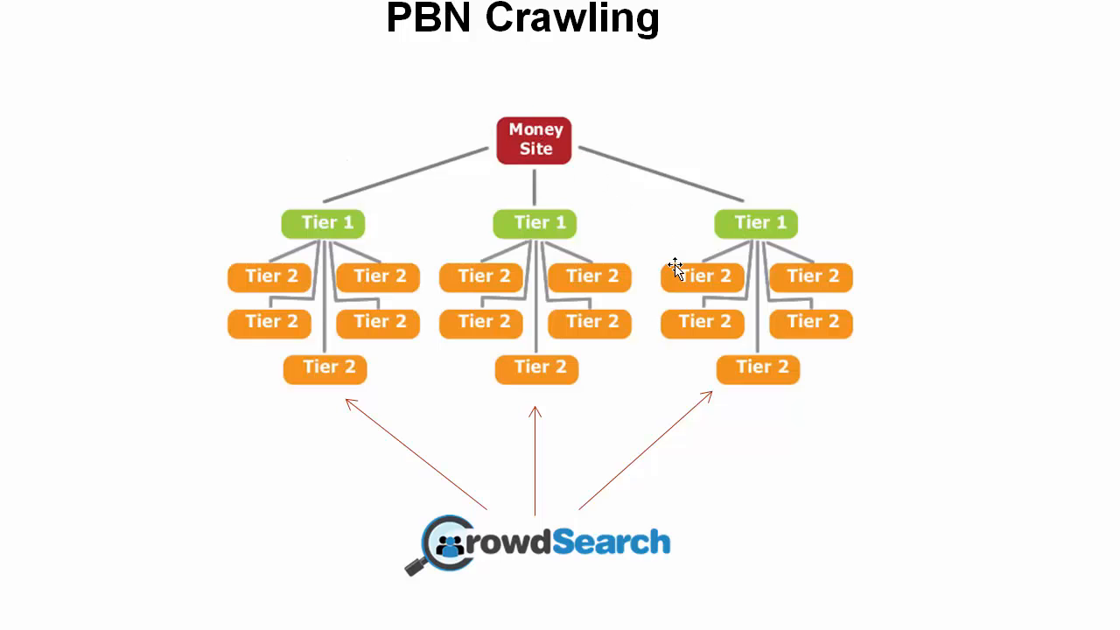
pyautogui.hotkey('alt', 'Tab')
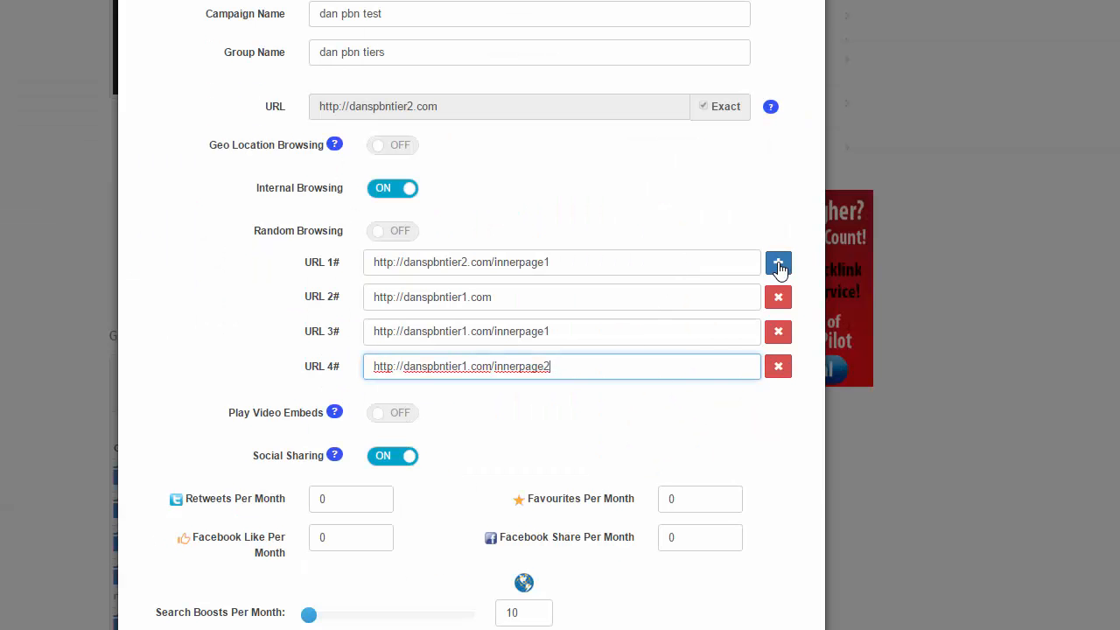
pyautogui.click(779, 266)
pyautogui.click(481, 408)
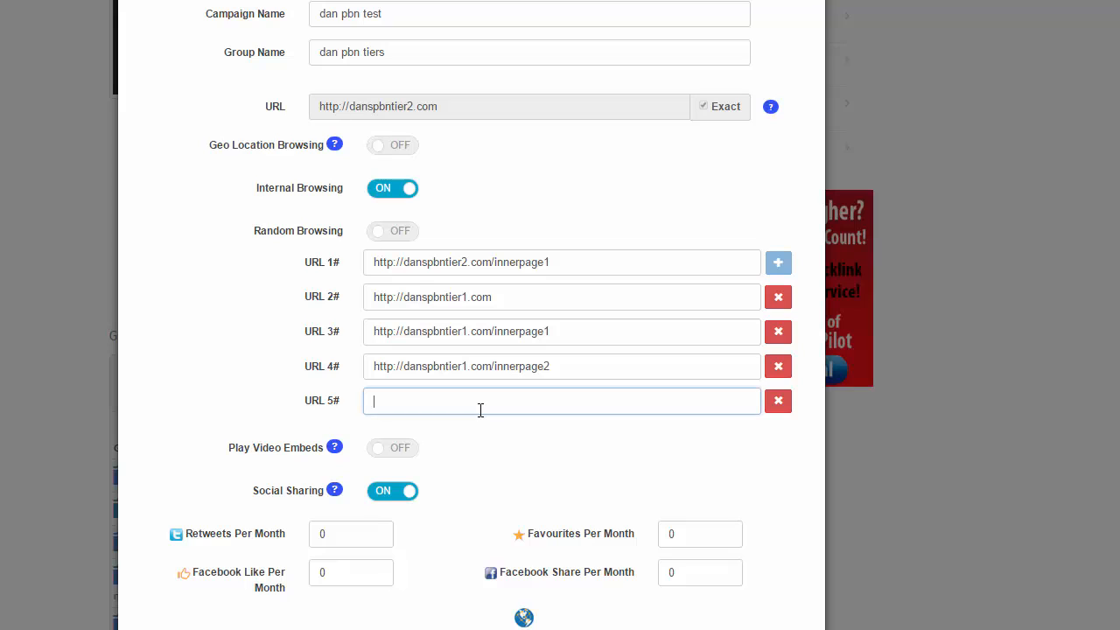
pyautogui.write('http:/')
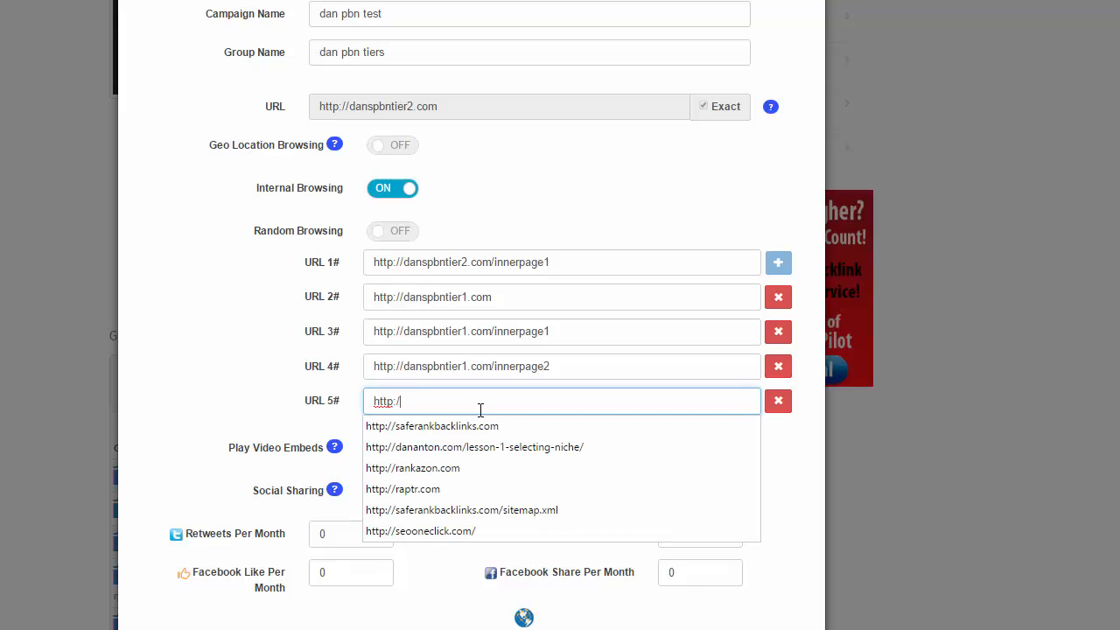
pyautogui.write('/moneysite.com')
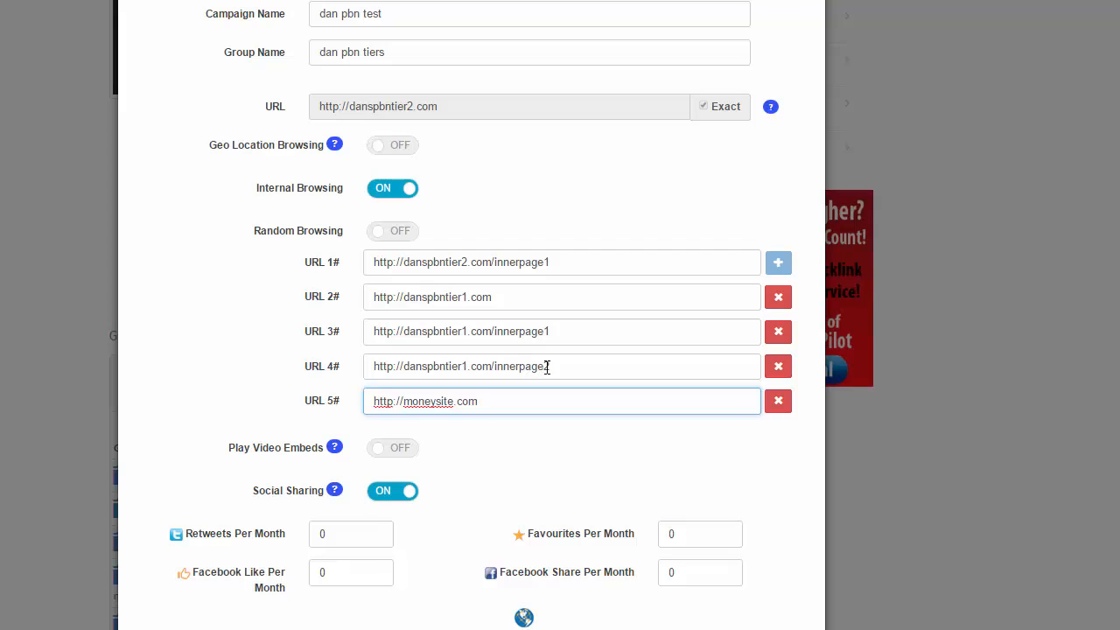
pyautogui.moveTo(571, 366); pyautogui.dragTo(376, 366)
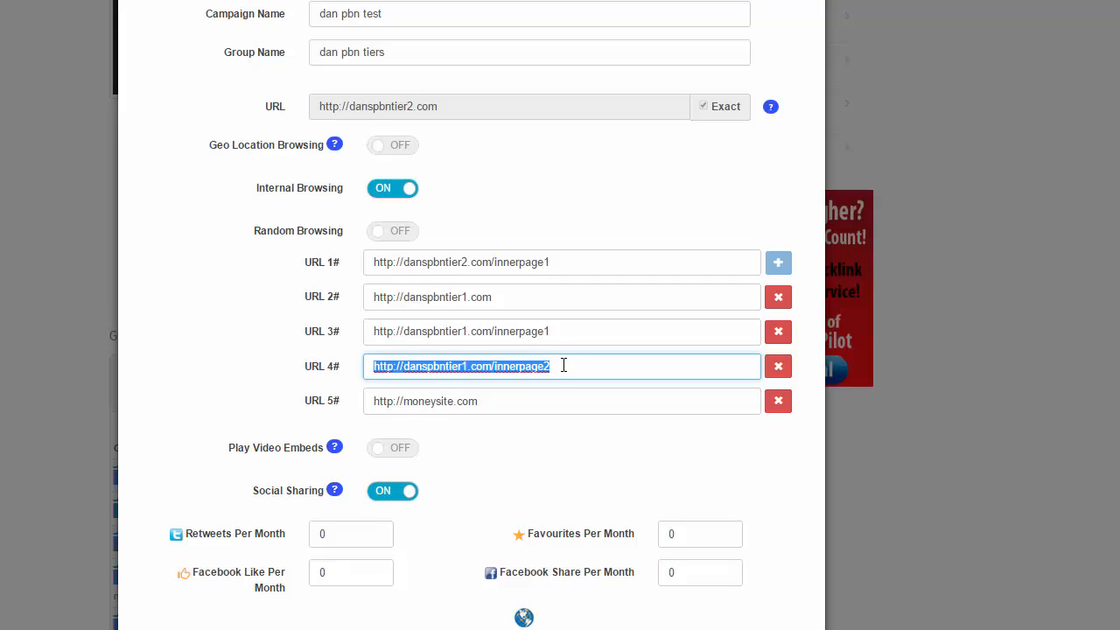
pyautogui.write('htt')
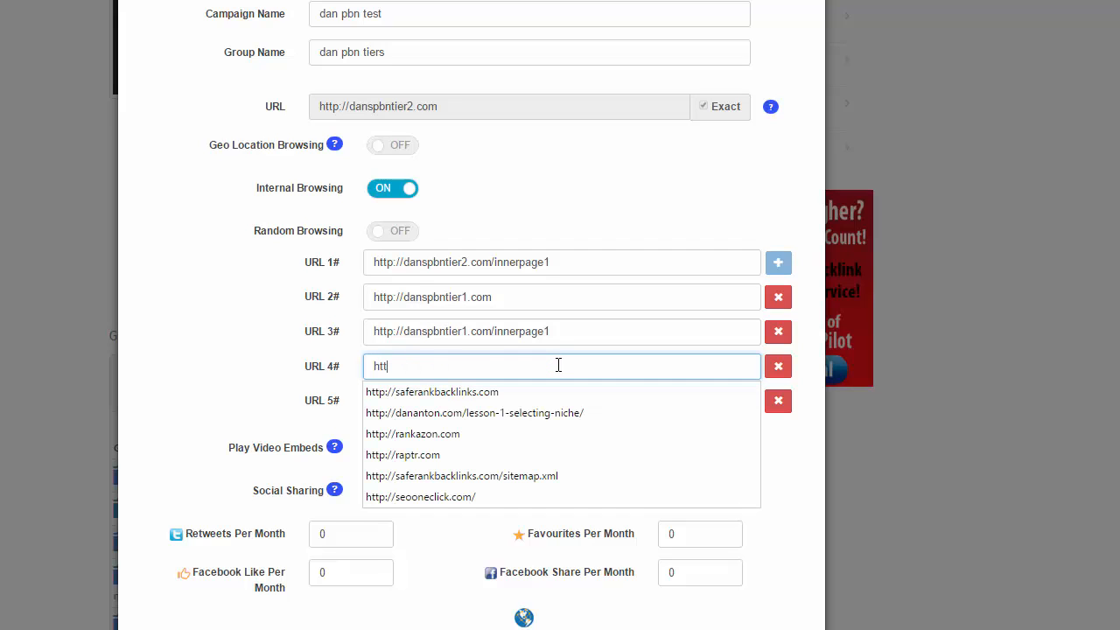
pyautogui.write('://')
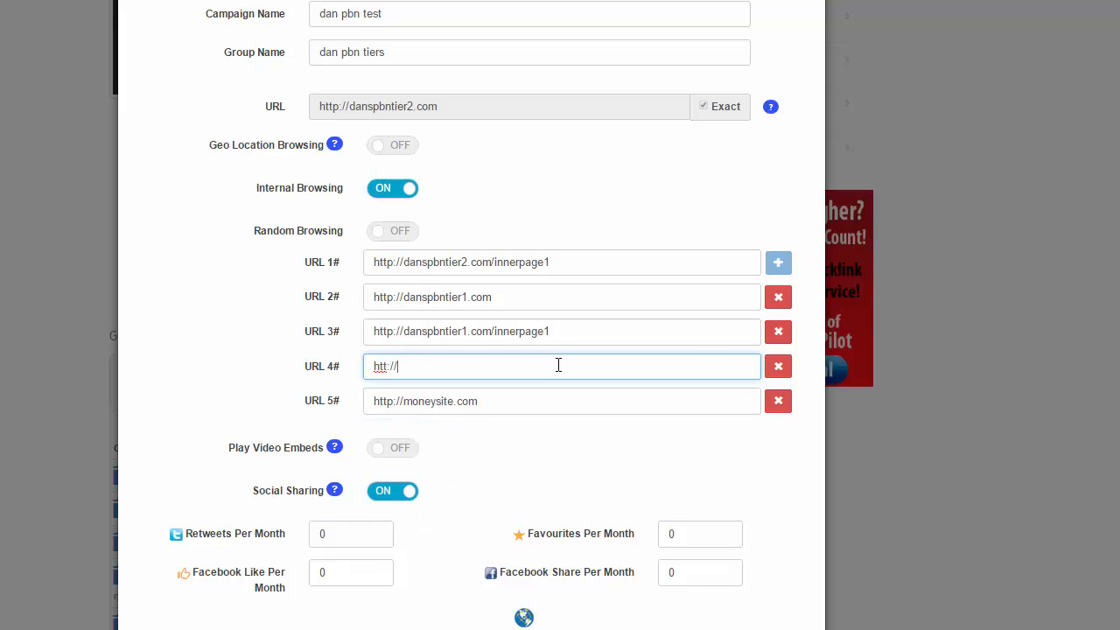
pyautogui.press('BackSpace')
pyautogui.press('BackSpace')
pyautogui.press('BackSpace')
pyautogui.write('p')
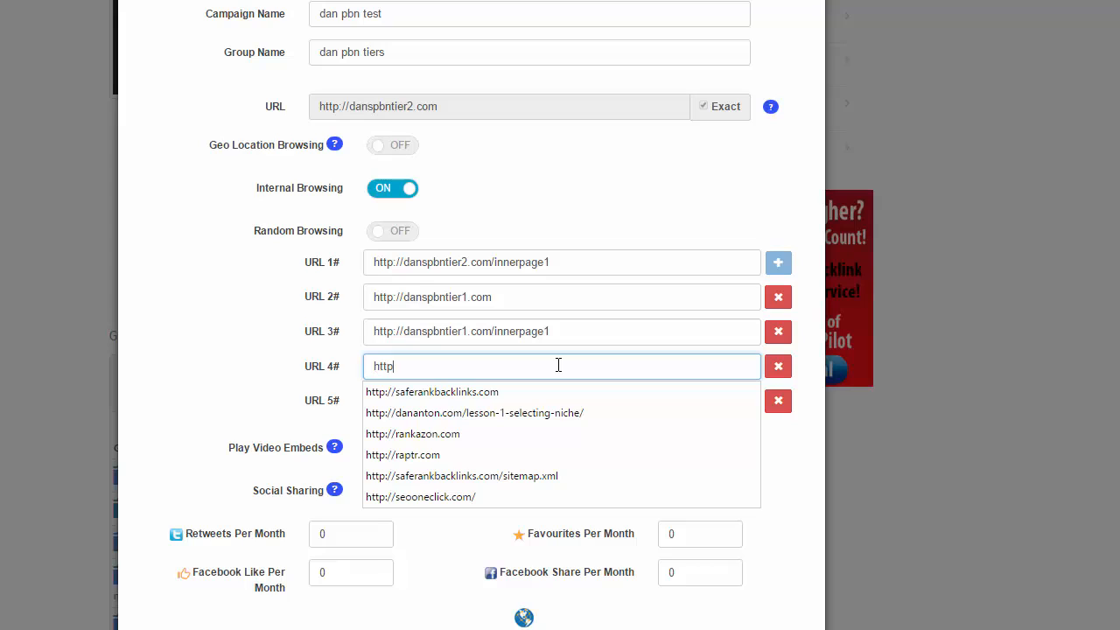
pyautogui.write('://yelp')
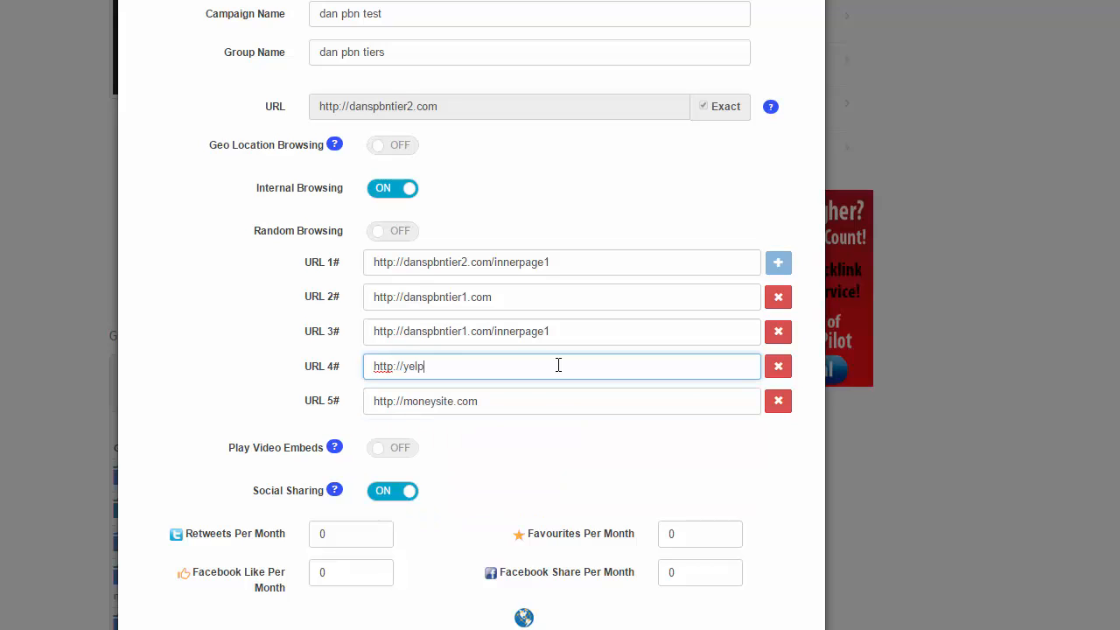
pyautogui.write('.com/yourbusiness')
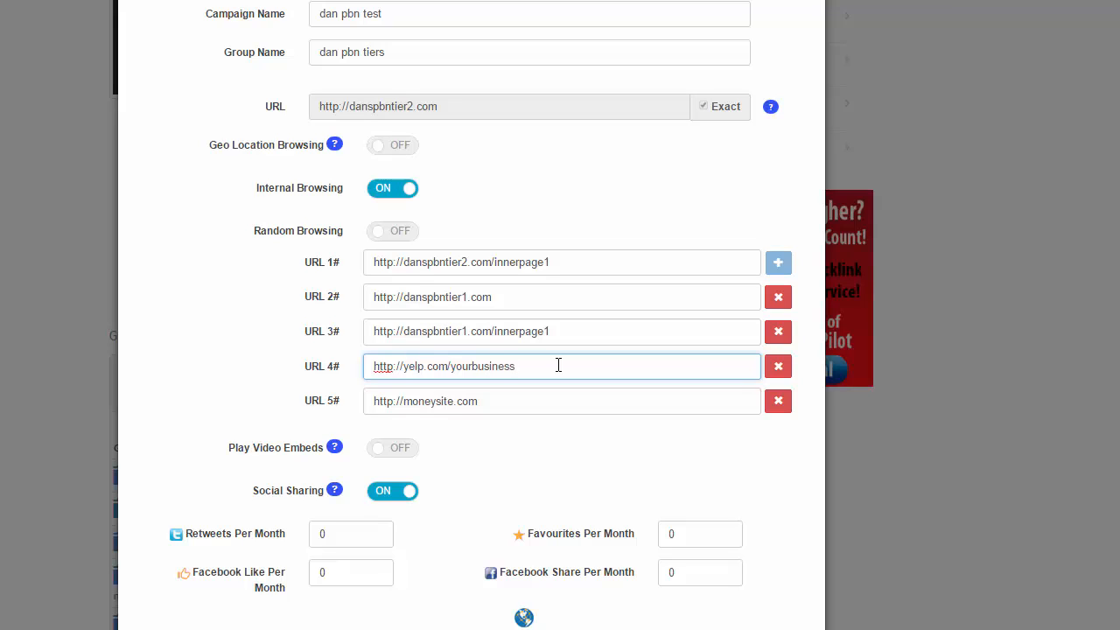